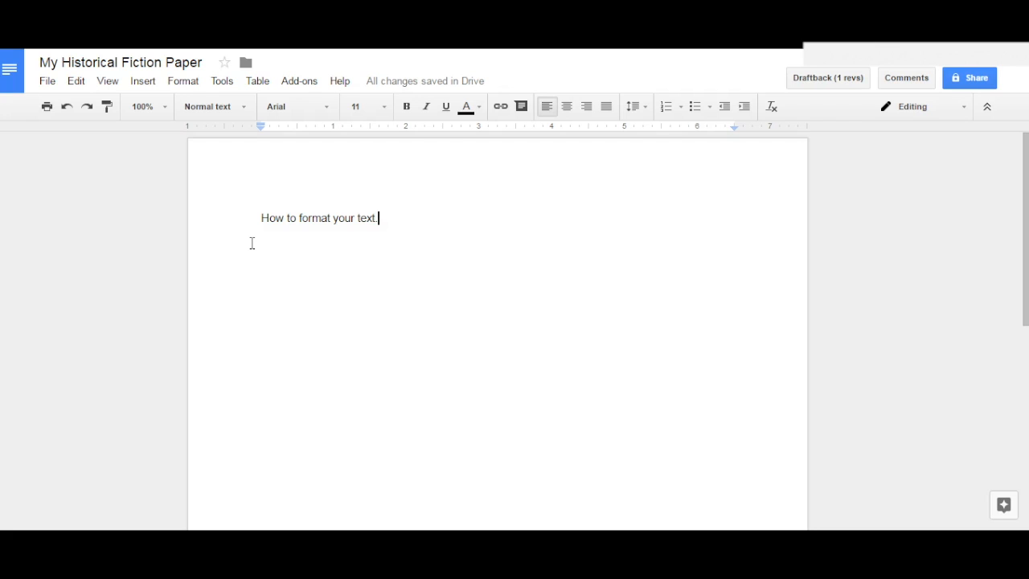
click(296, 267)
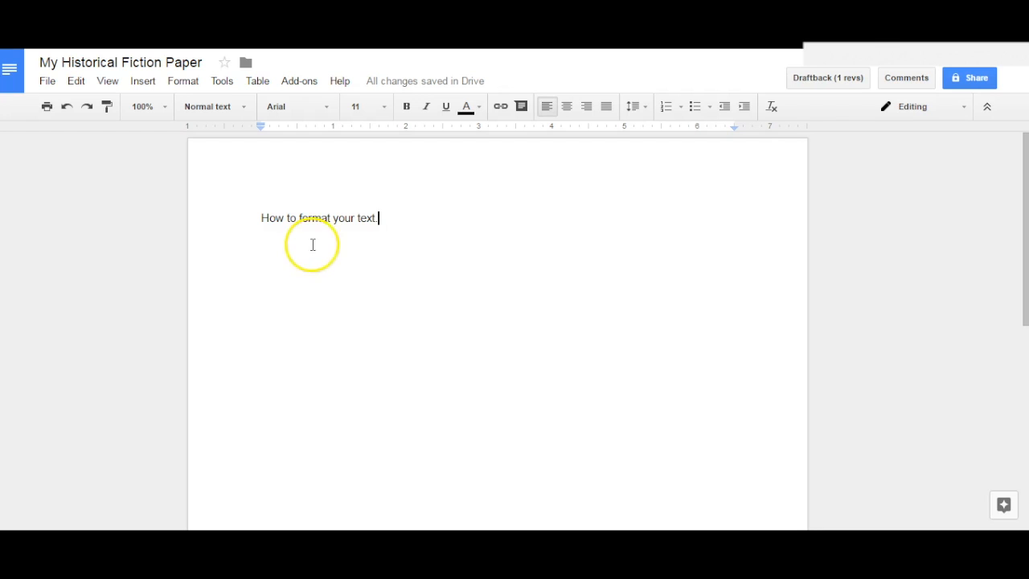
click(327, 113)
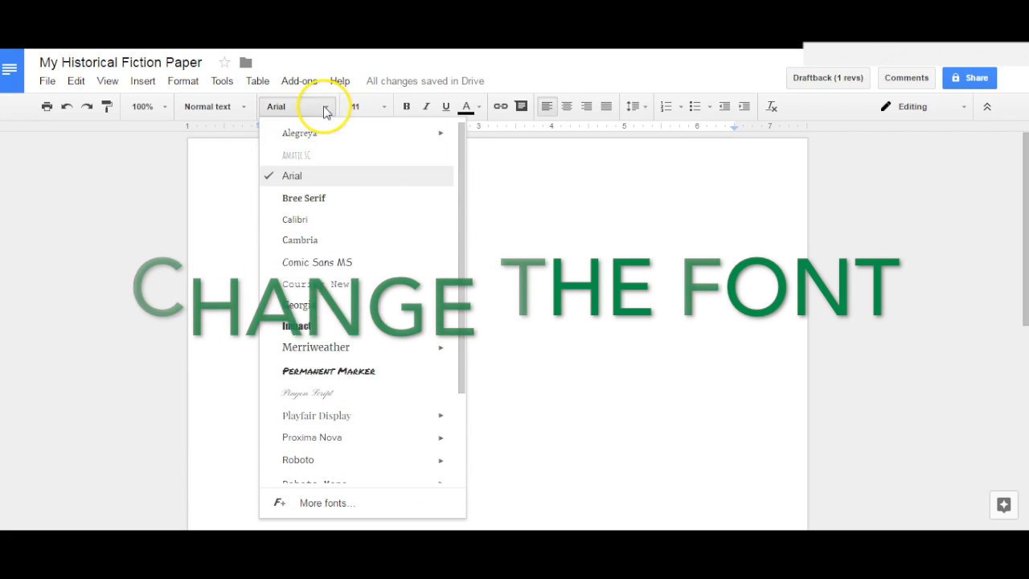
scroll(310, 268, down, 3)
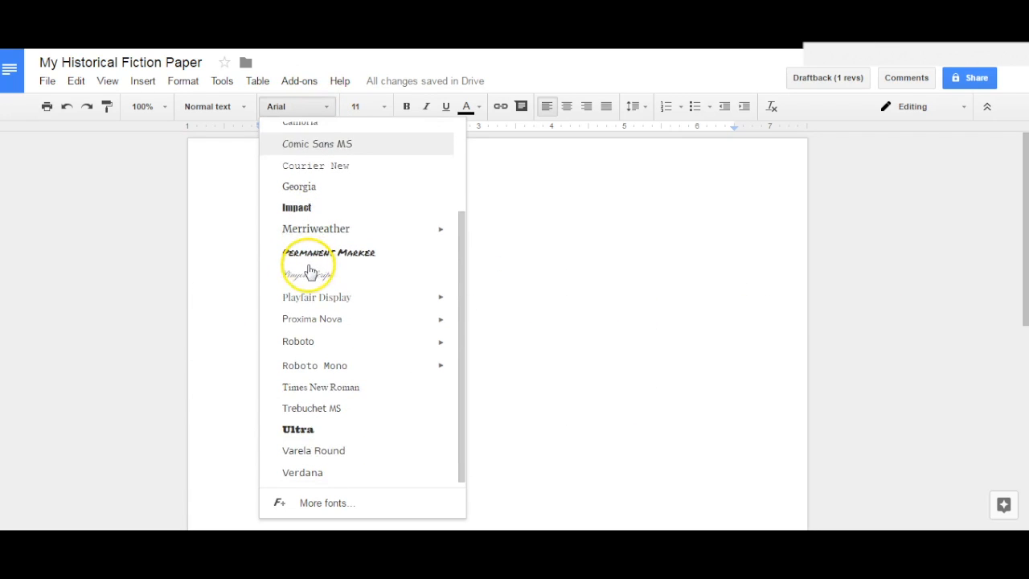
scroll(306, 268, up, 3)
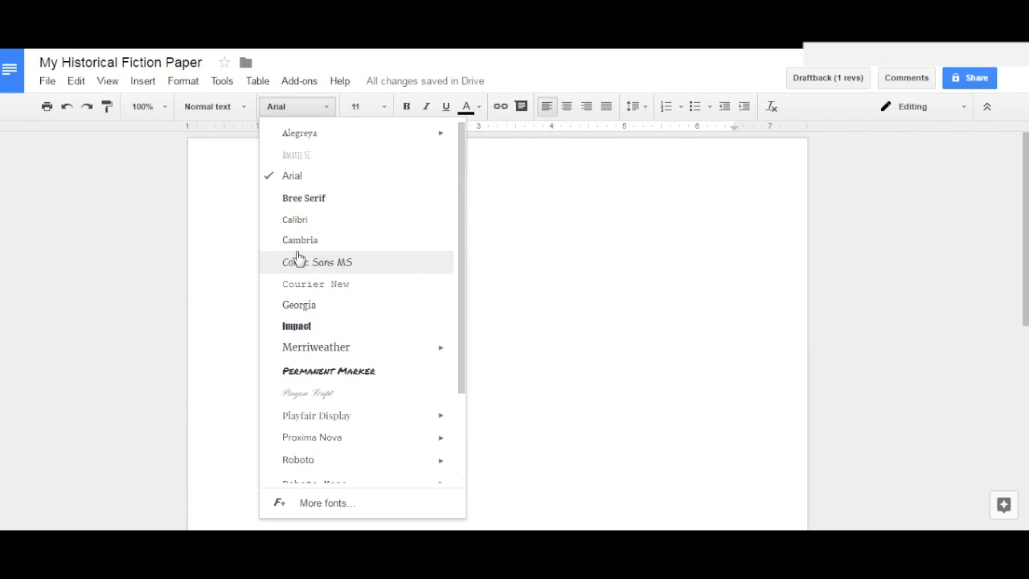
click(291, 106)
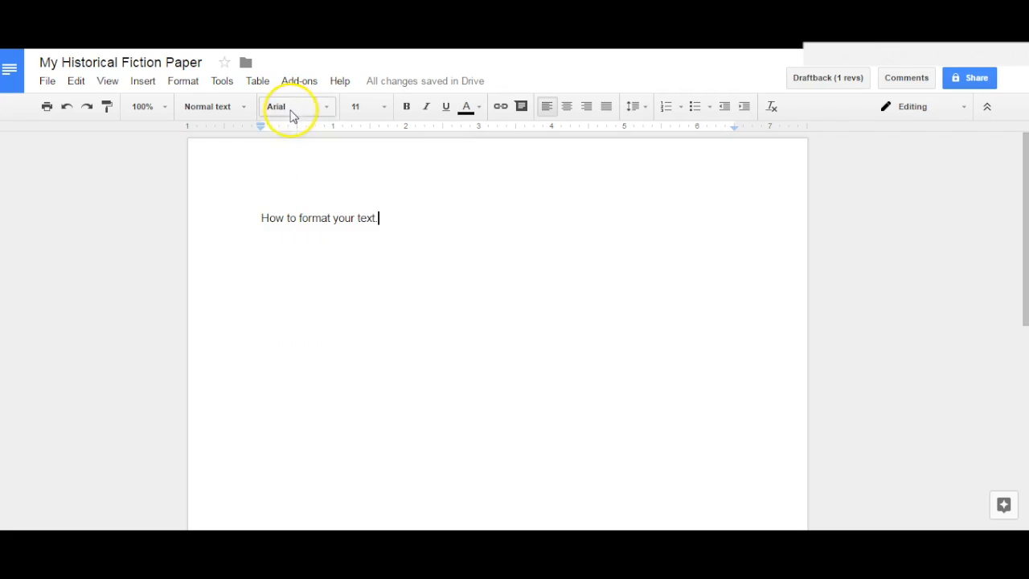
text(.)
- Change the font of the whole line "How to format your text." to Impact
drag(390, 218, 258, 217)
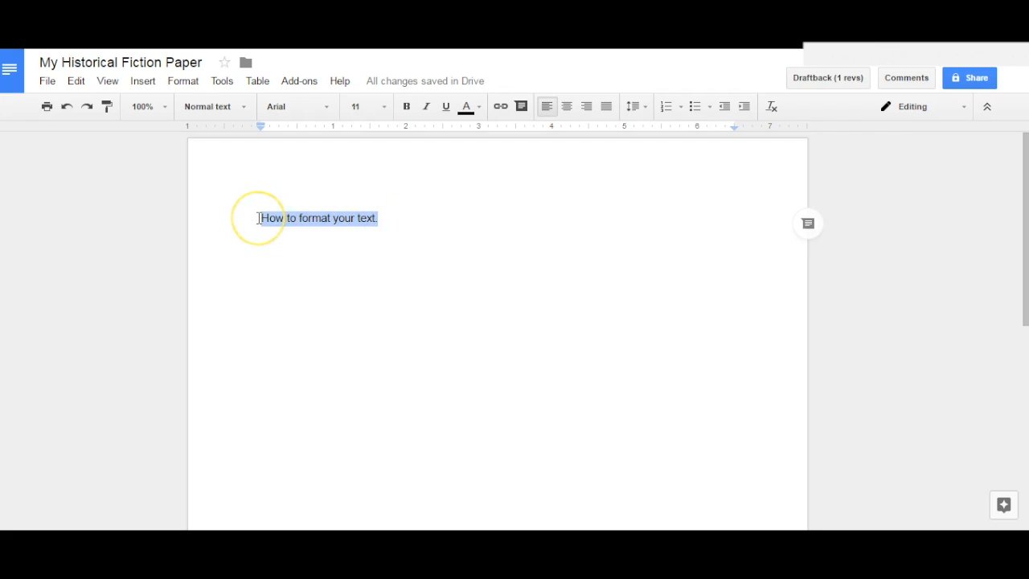
click(382, 220)
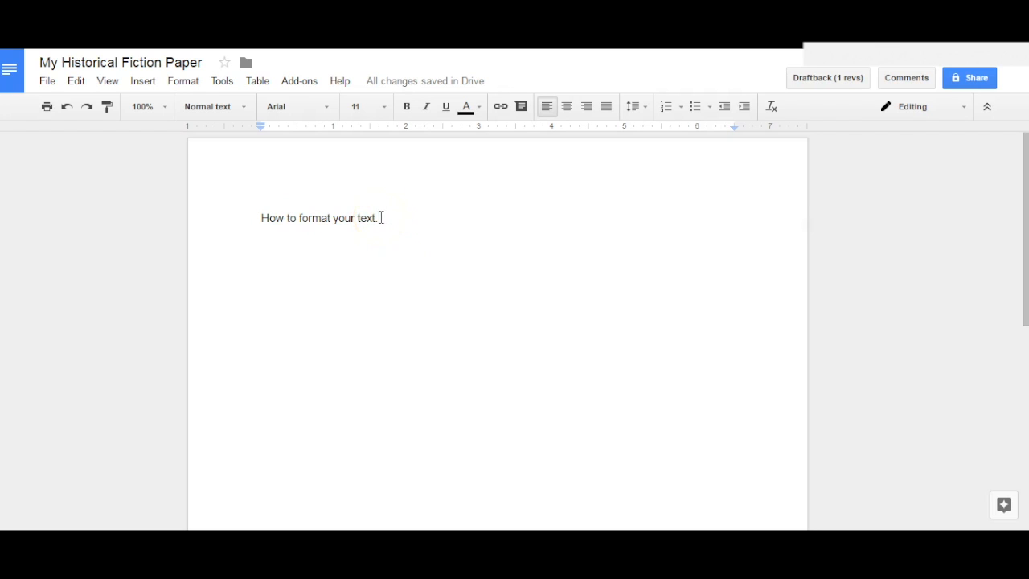
drag(377, 217, 253, 213)
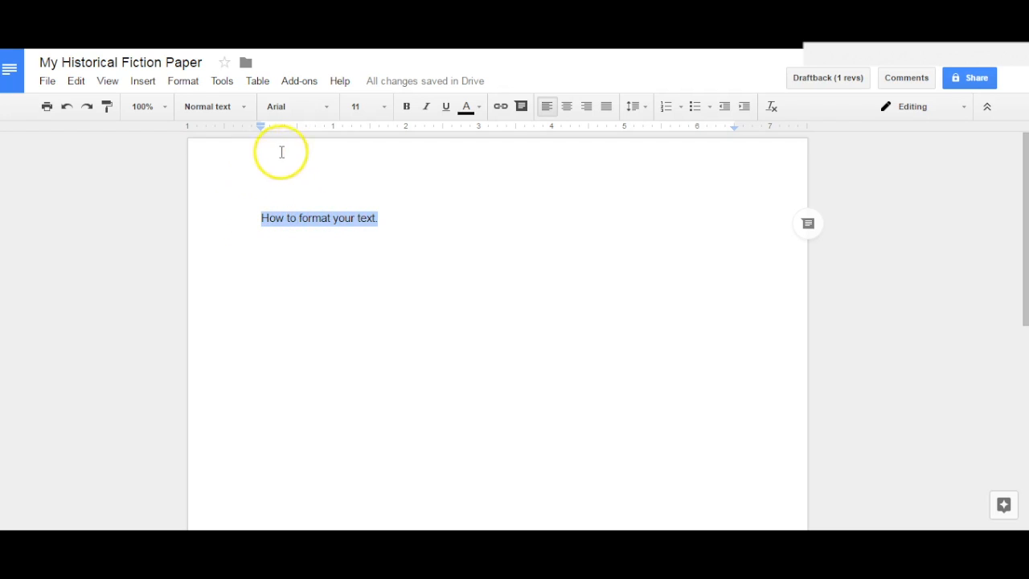
click(326, 113)
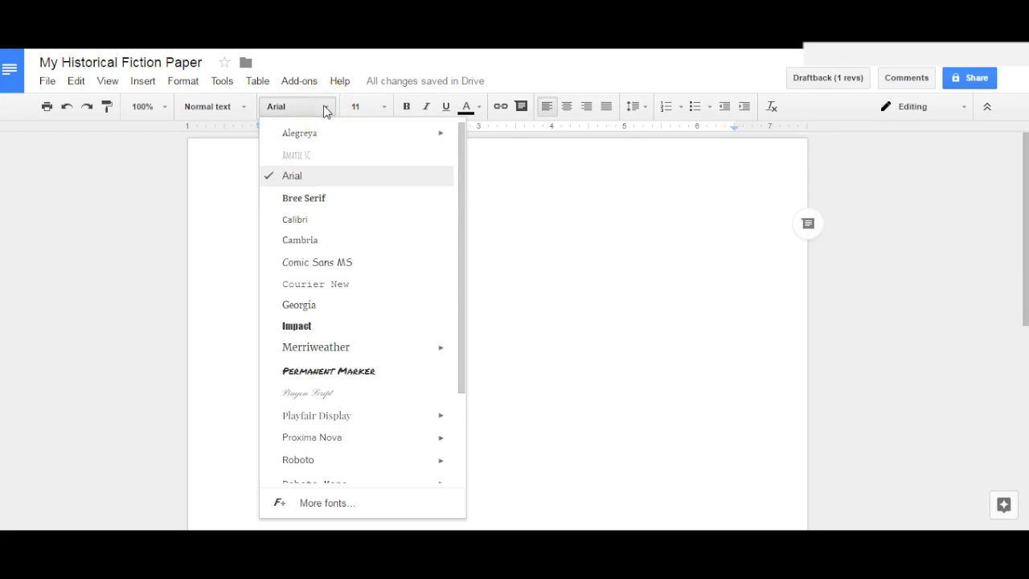
click(297, 327)
click(397, 296)
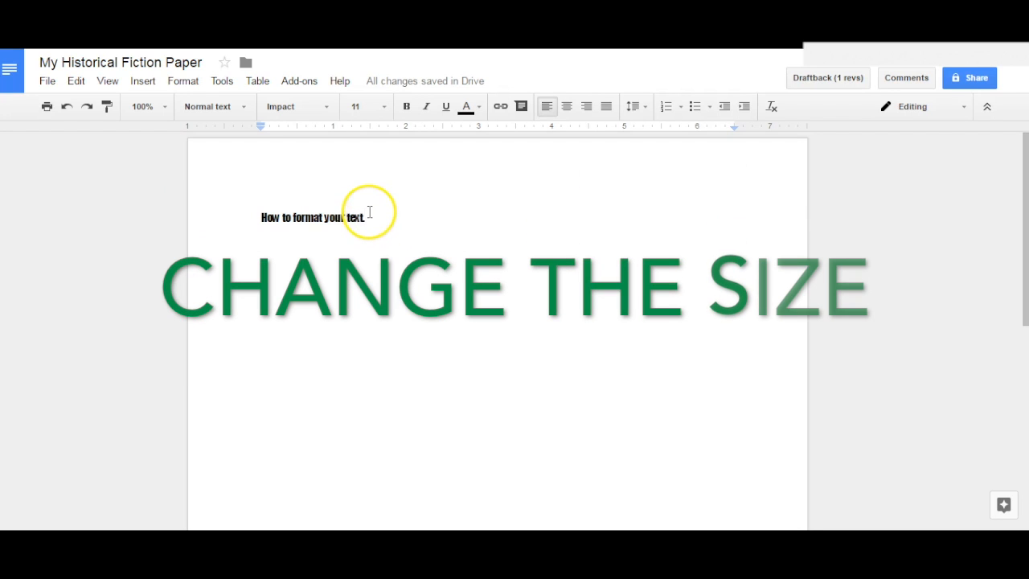
- Set the font size of the whole line "How to format your text." to 24
drag(368, 217, 260, 211)
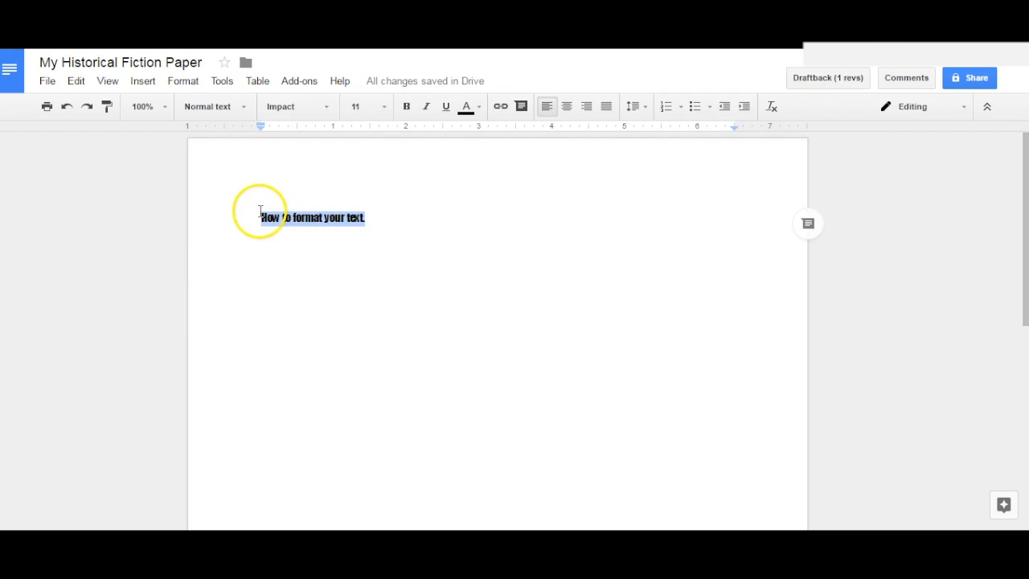
click(379, 107)
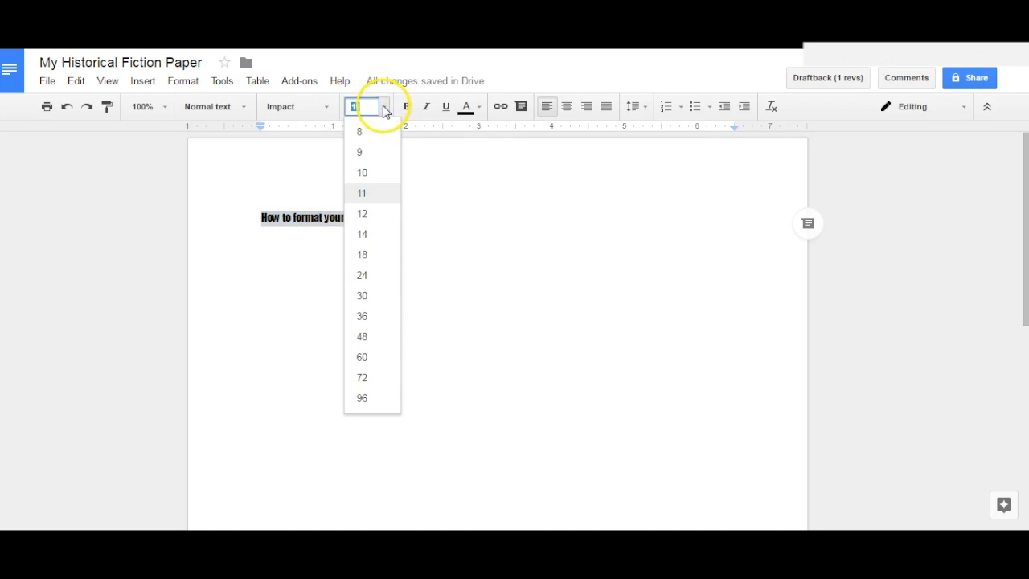
click(363, 275)
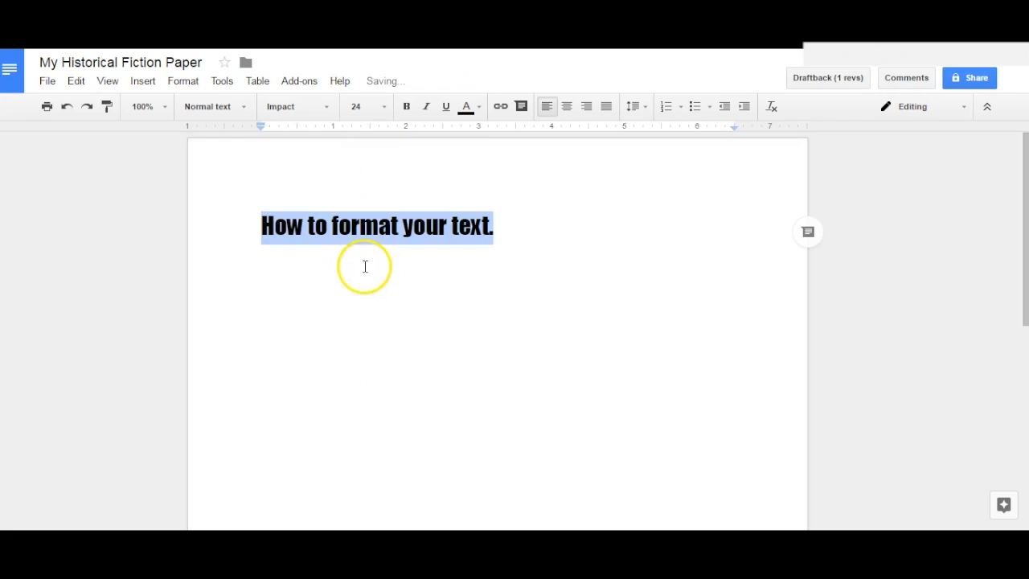
click(557, 343)
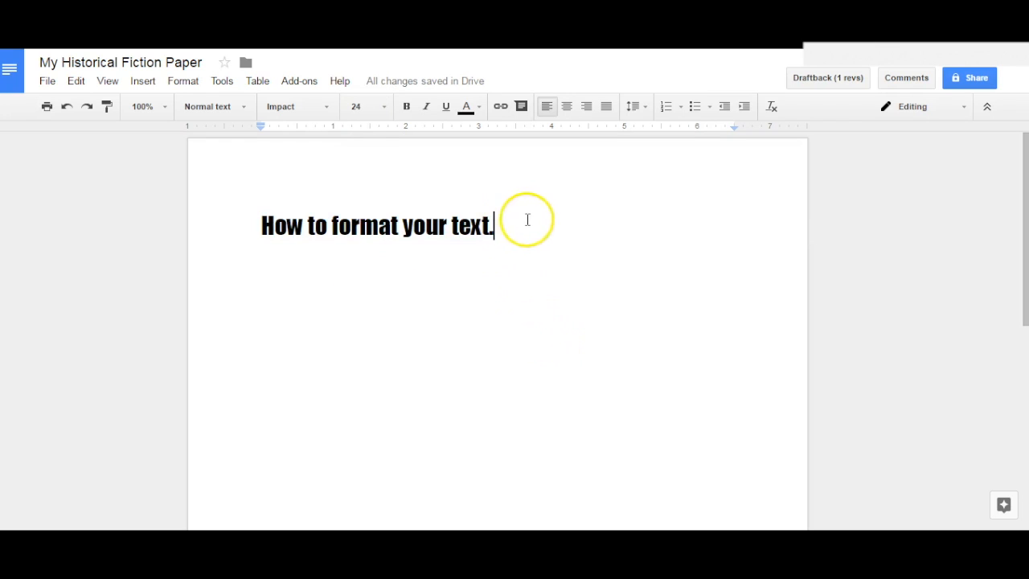
- Make the whole line "How to format your text." bold and remove the bold again
drag(495, 222, 262, 202)
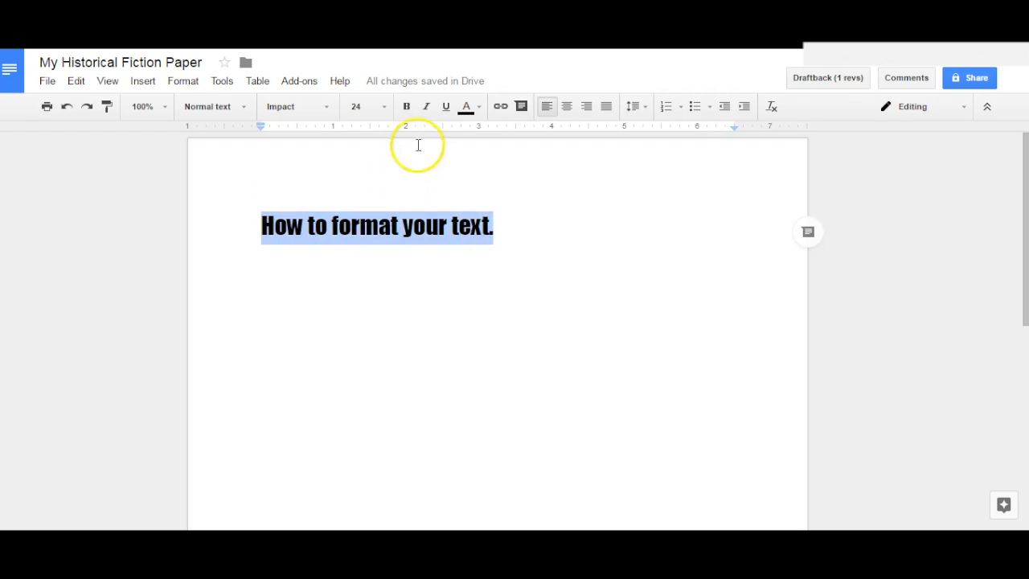
click(406, 109)
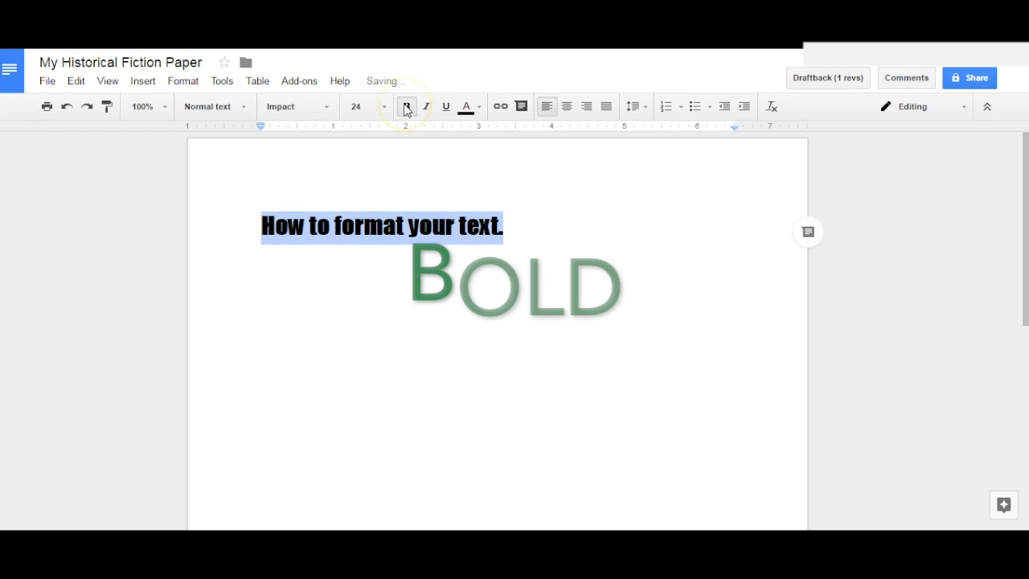
click(414, 170)
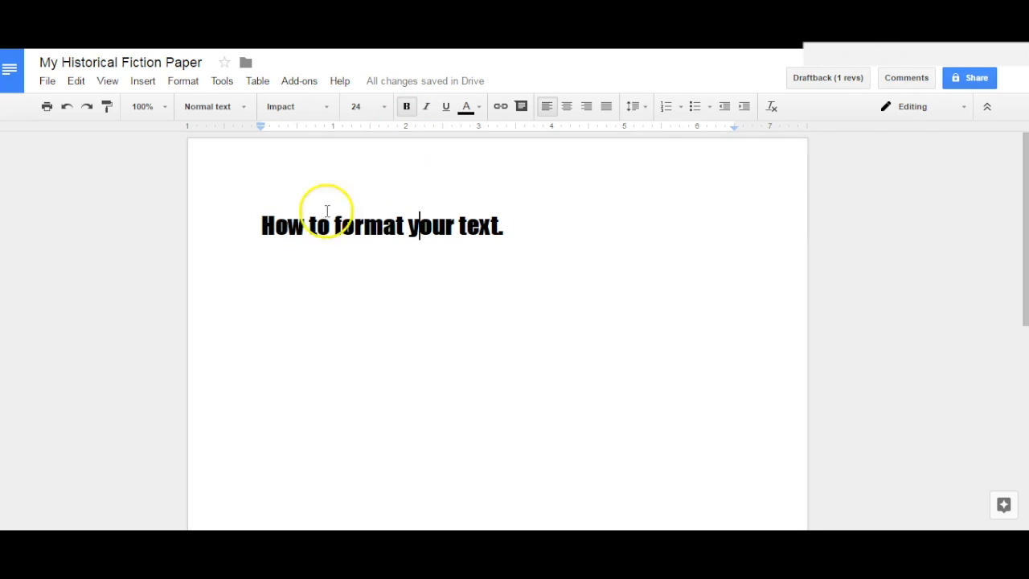
drag(257, 225, 507, 231)
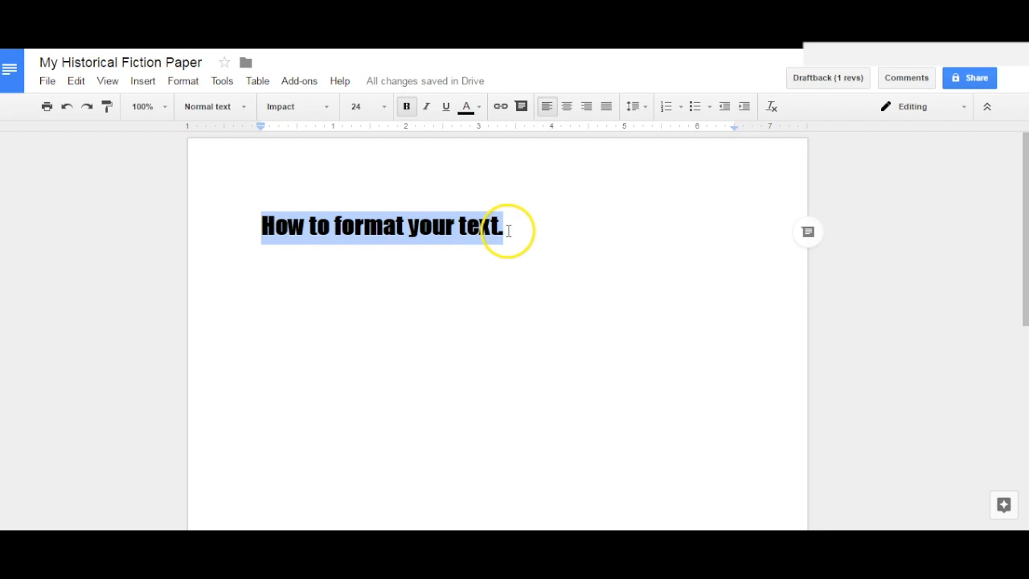
click(407, 106)
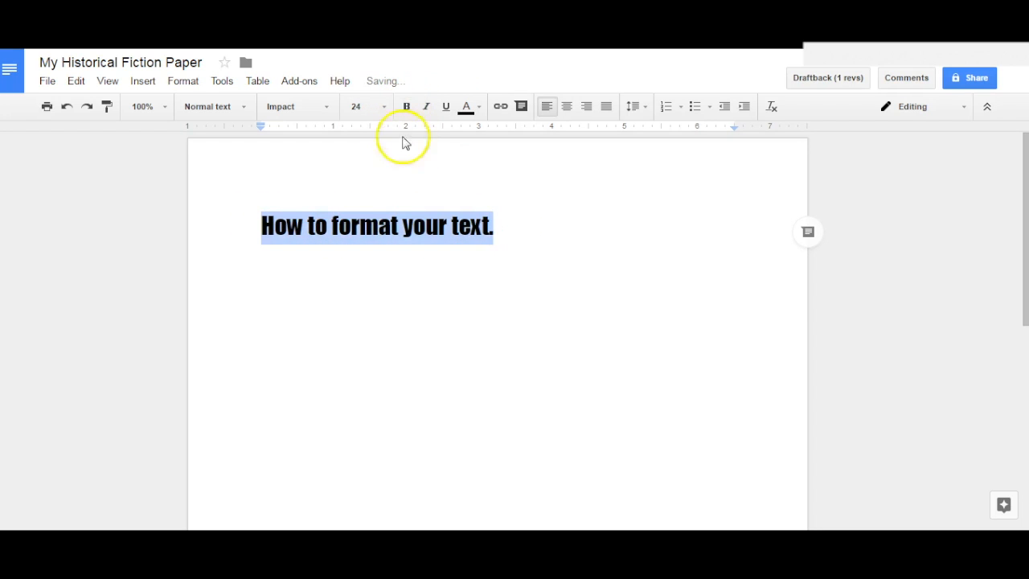
click(390, 202)
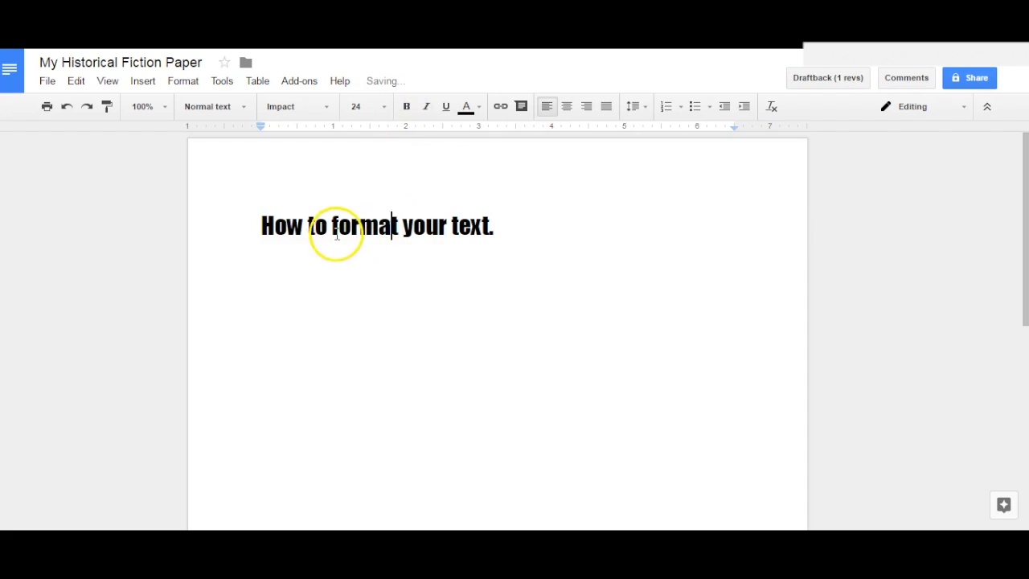
- Make only the word "format" bold
drag(332, 226, 397, 228)
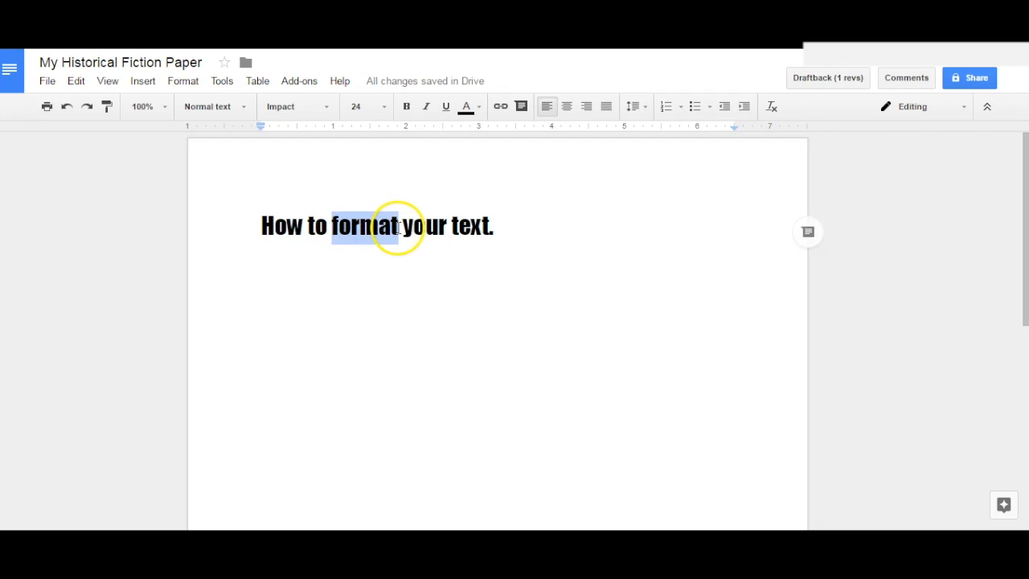
click(406, 107)
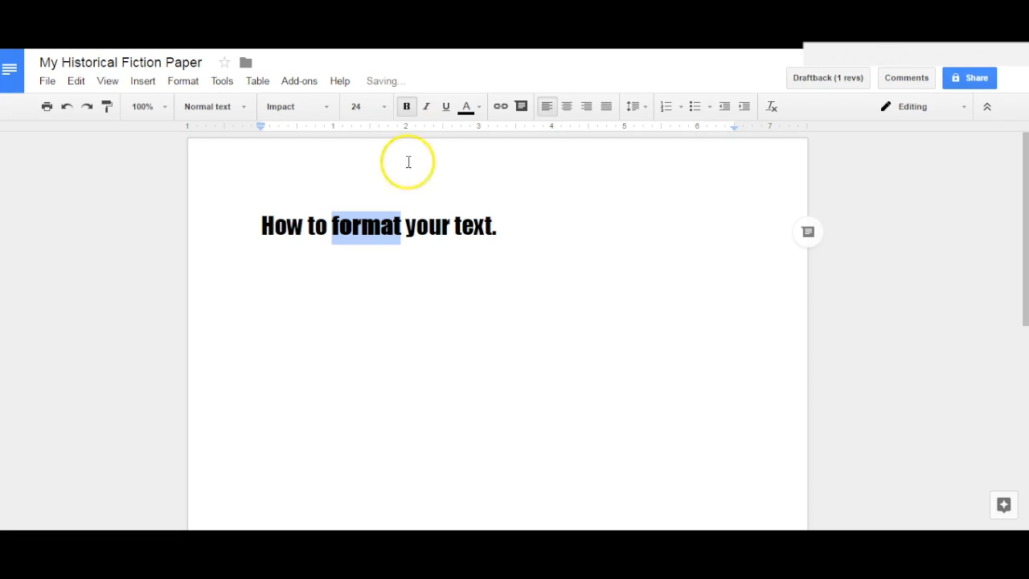
click(411, 179)
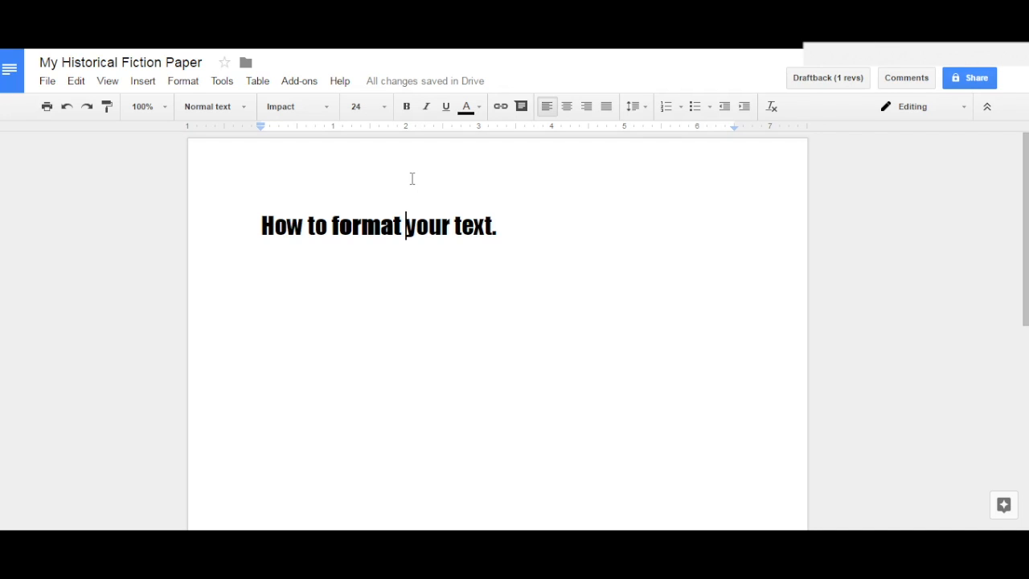
click(412, 178)
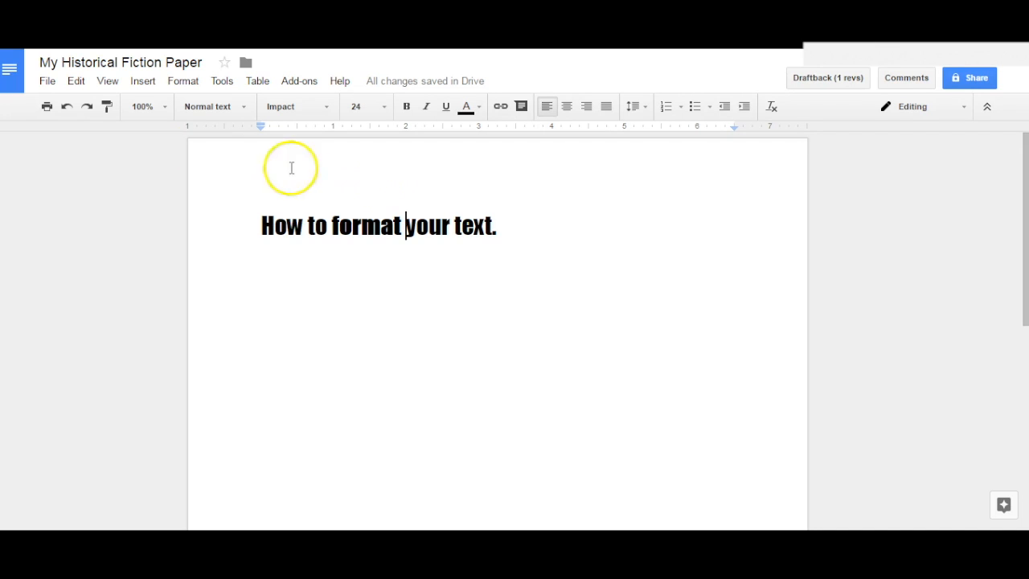
- Undo all the bold, font size and font changes made to the line of text
click(68, 111)
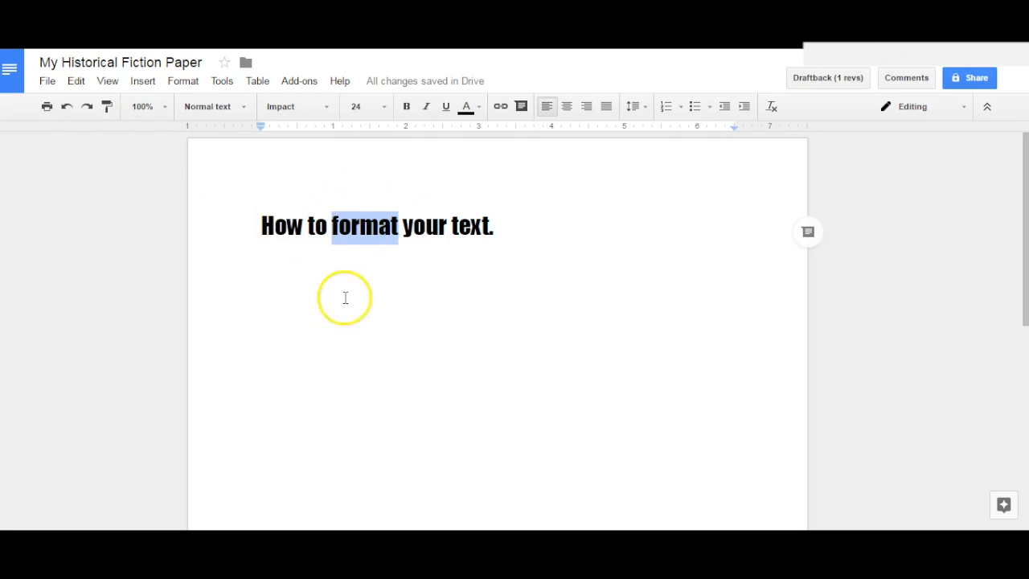
click(68, 111)
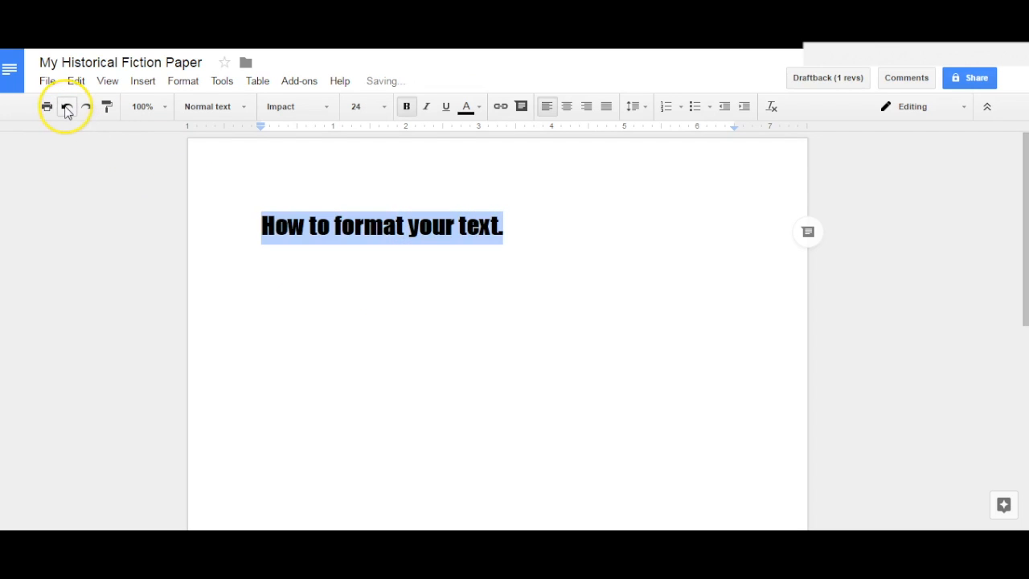
click(67, 110)
click(67, 111)
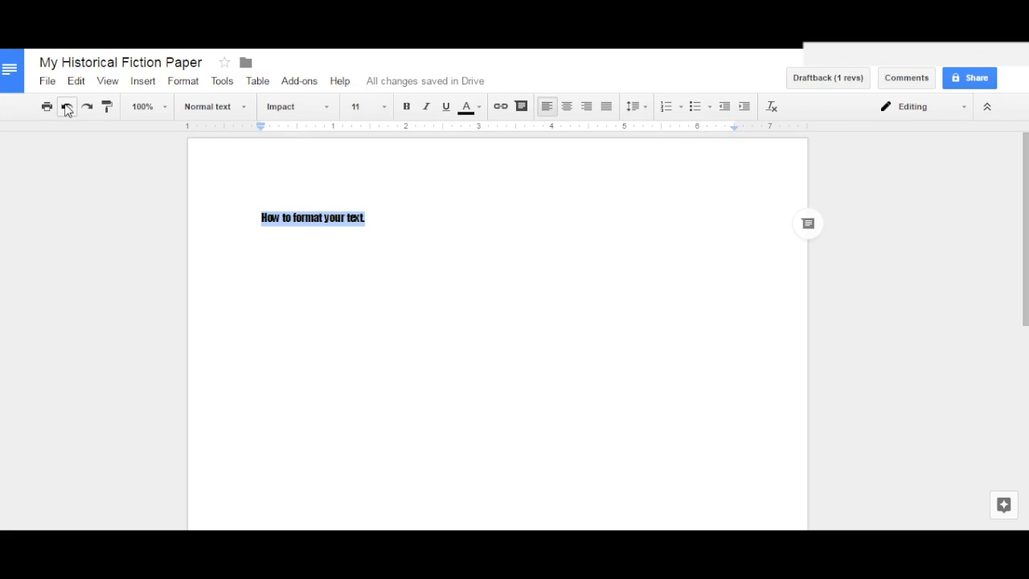
click(67, 110)
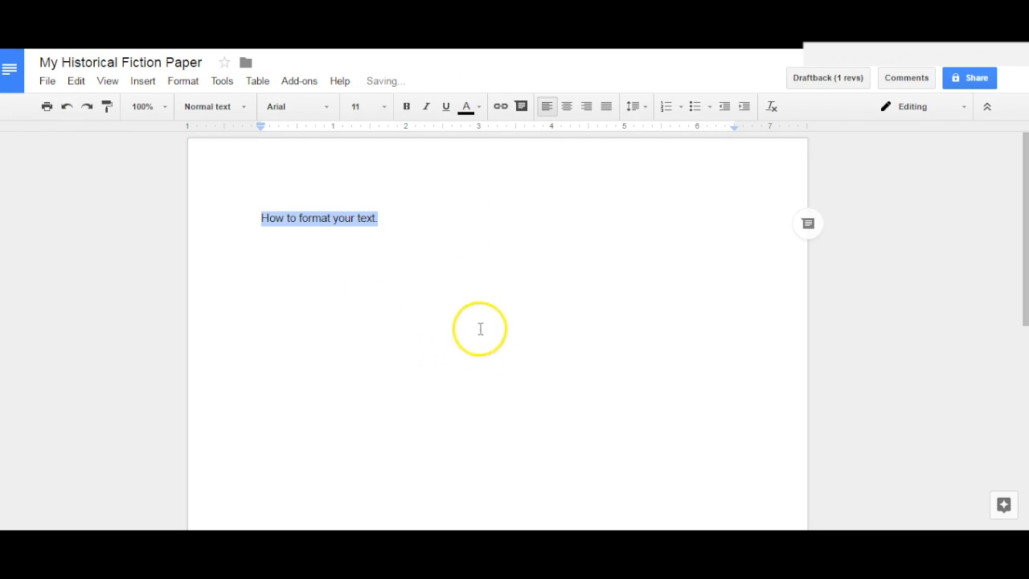
- Enlarge the selected line of text to font size 24 and deselect it
click(383, 108)
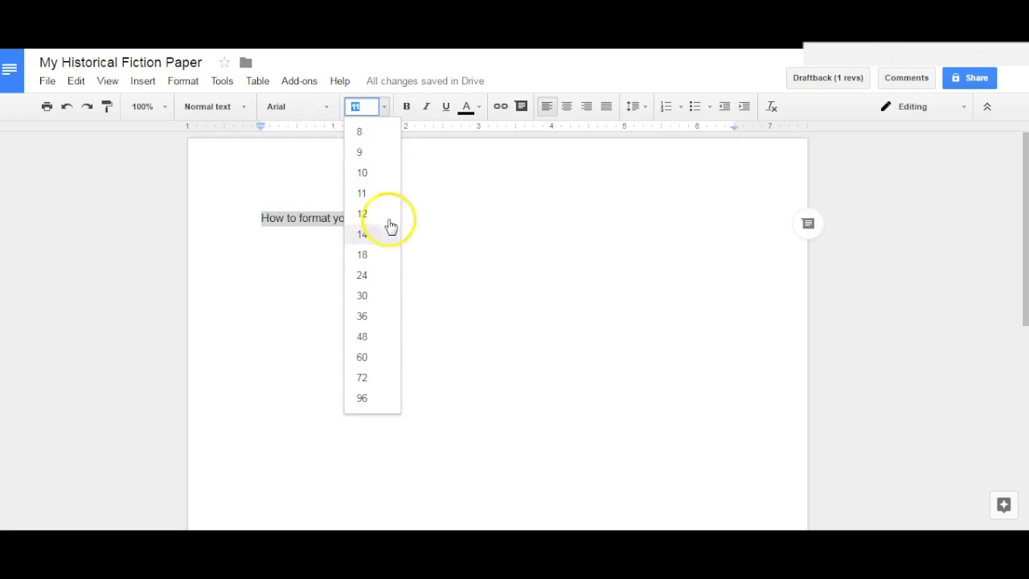
click(359, 275)
click(471, 336)
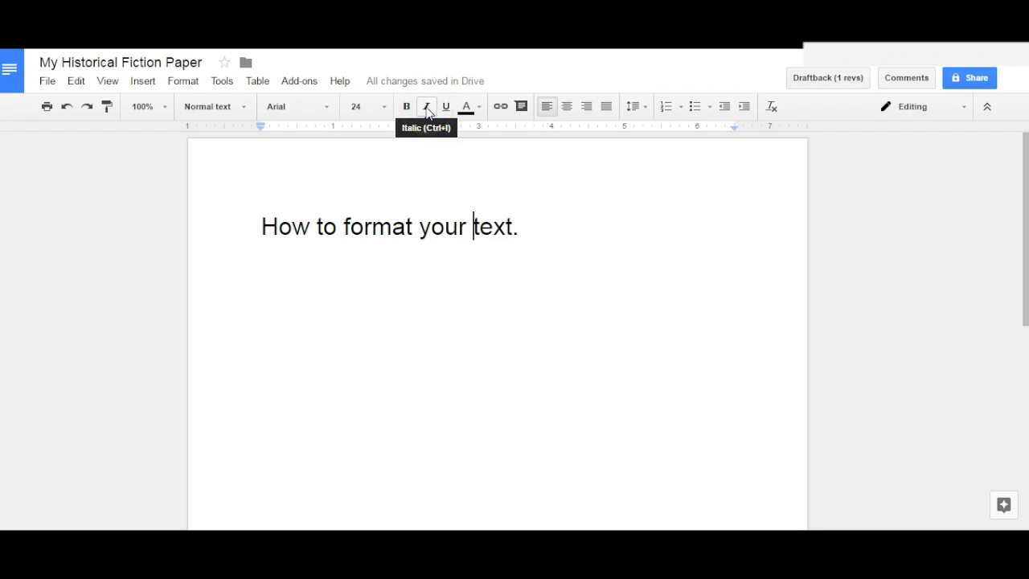
- Try italics on the whole line and remove them, and do the same with underlining
drag(262, 225, 532, 227)
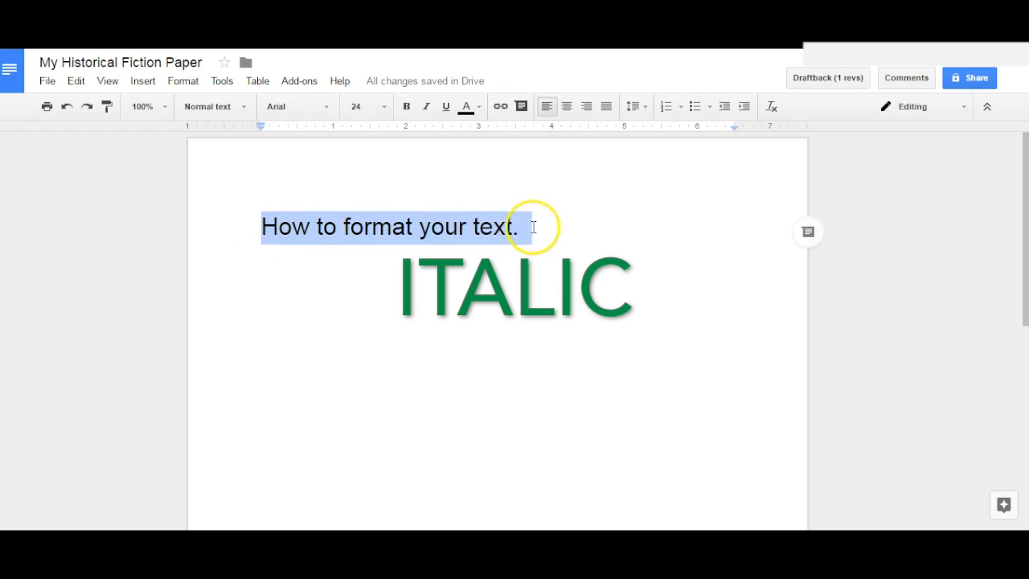
click(427, 107)
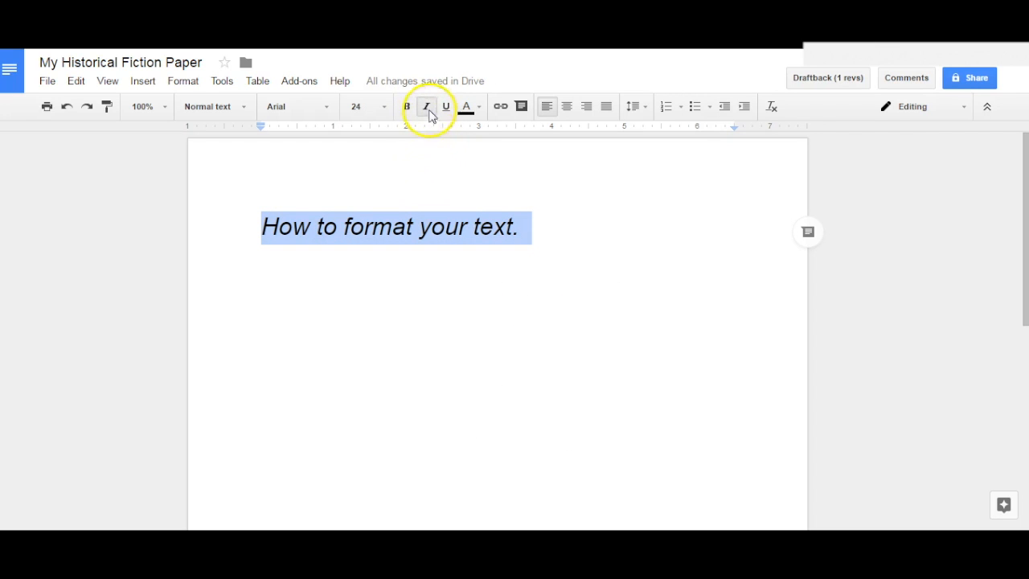
click(427, 107)
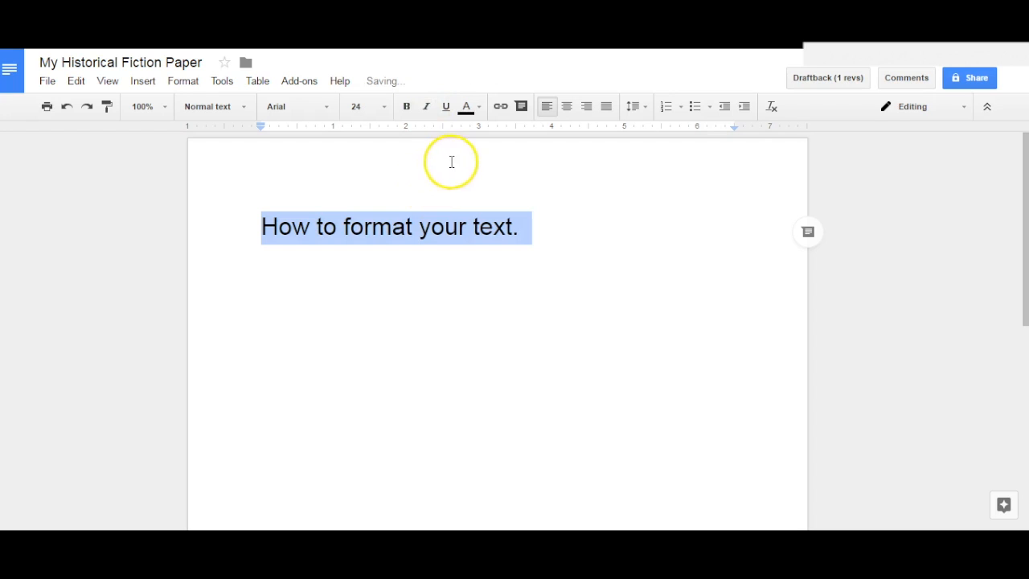
click(446, 108)
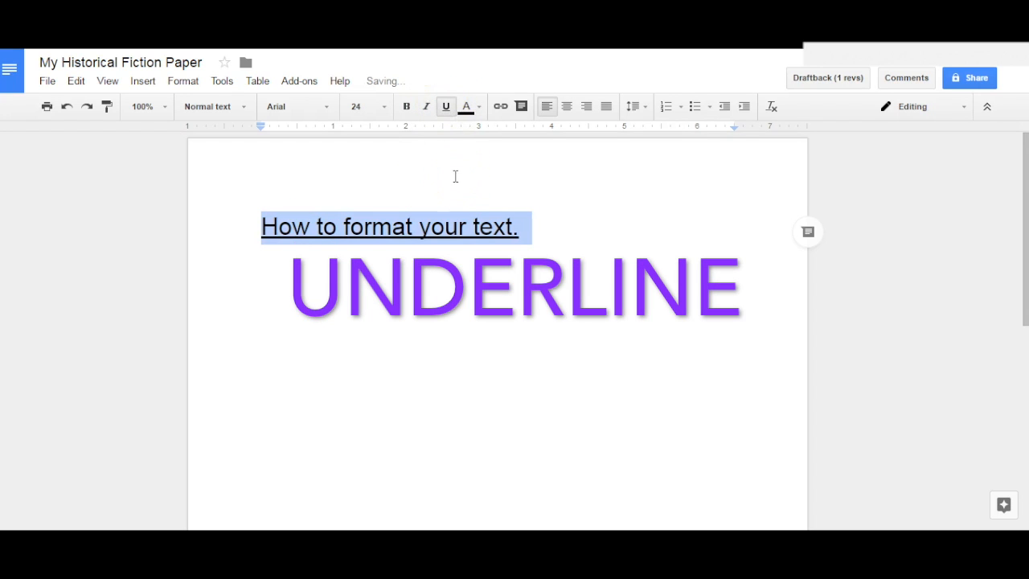
click(445, 107)
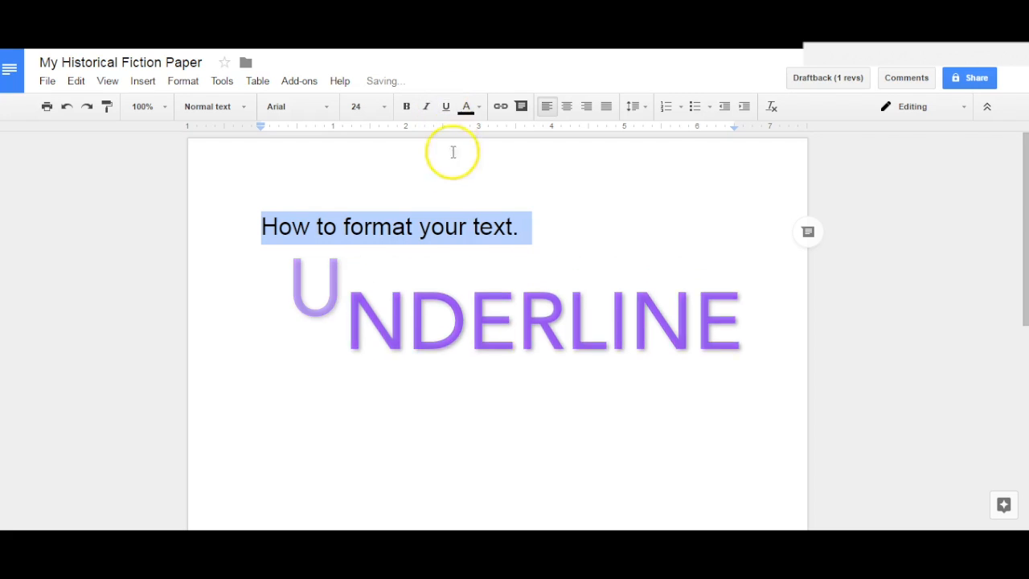
- Change the text color of the whole line "How to format your text." to red and deselect it
click(480, 107)
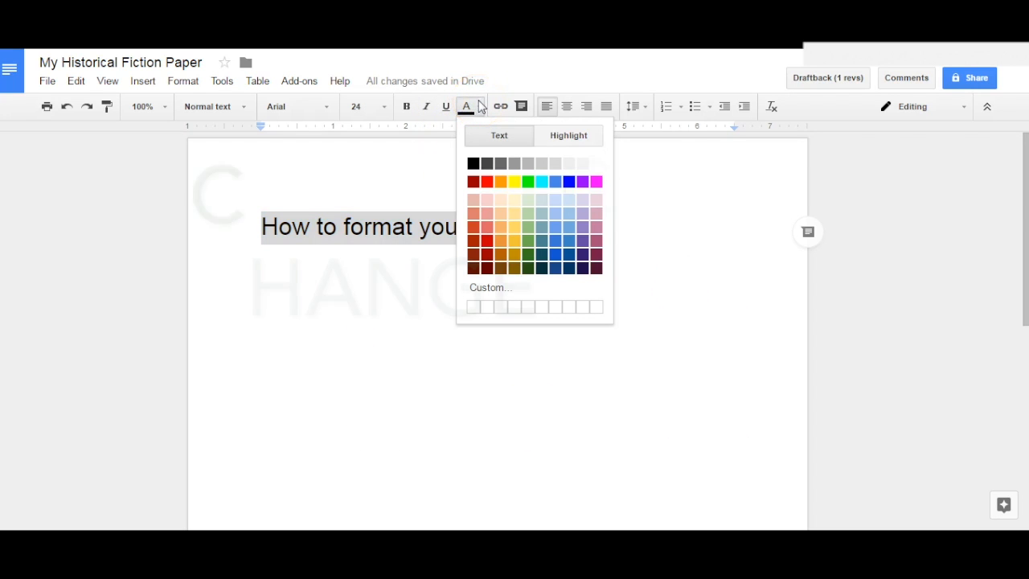
click(486, 184)
click(464, 229)
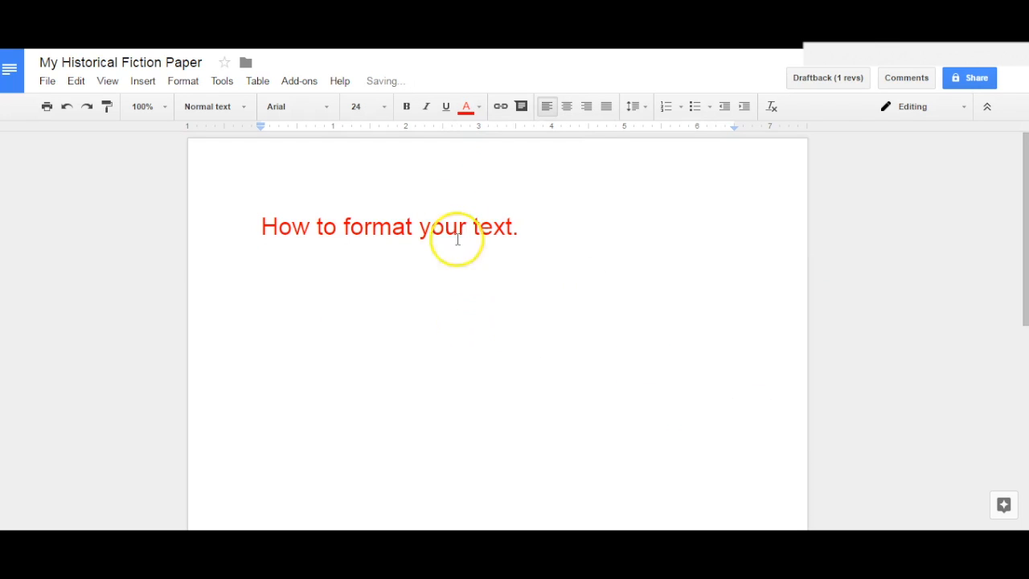
- Highlight the whole line of red text in yellow and deselect it
drag(521, 225, 260, 226)
click(470, 107)
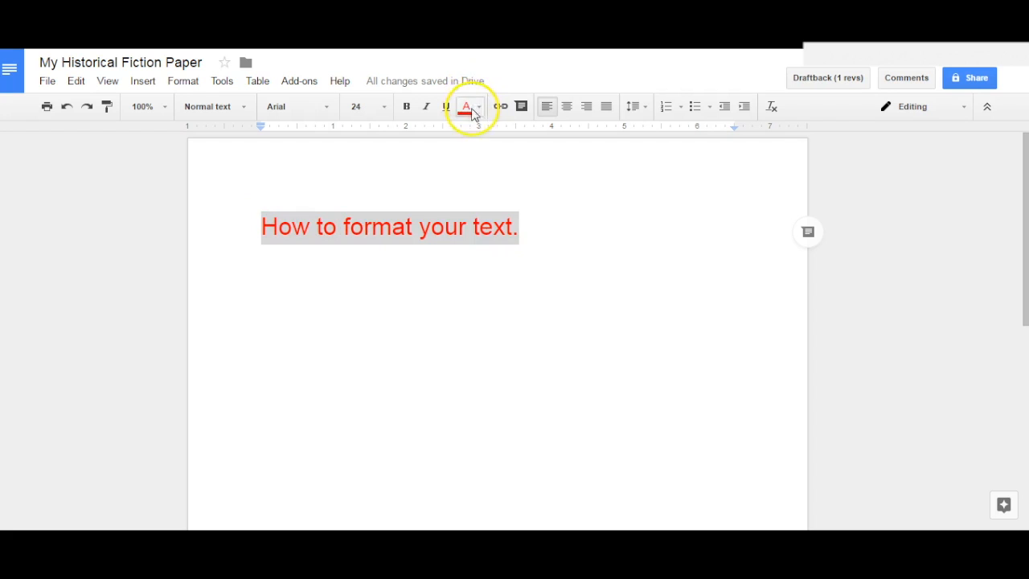
click(464, 107)
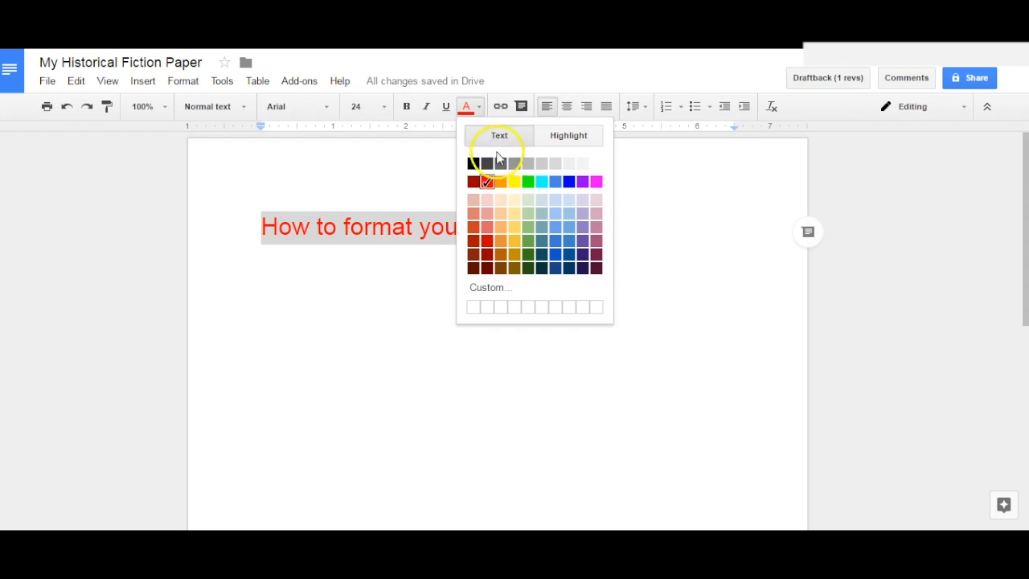
click(578, 137)
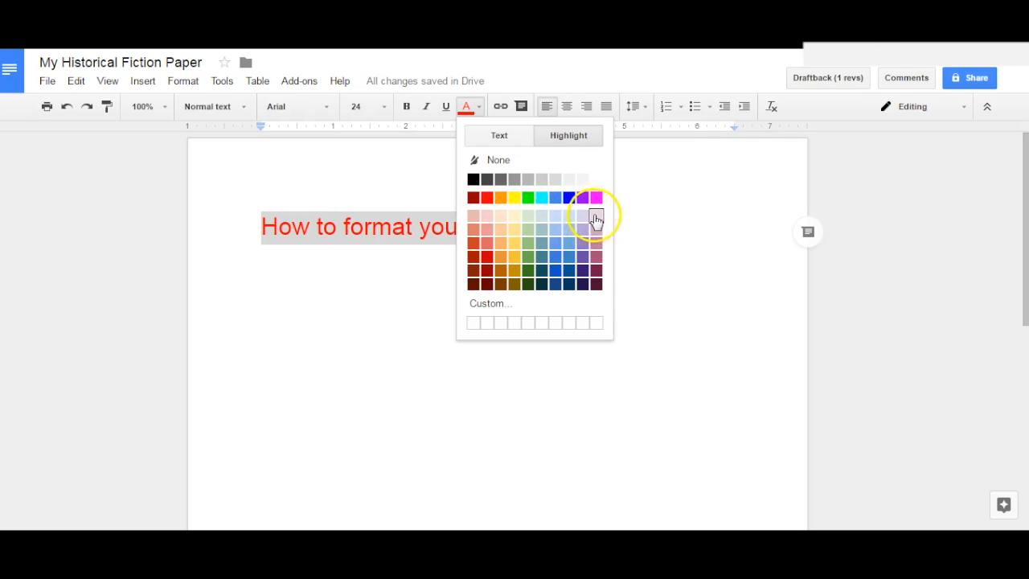
click(515, 198)
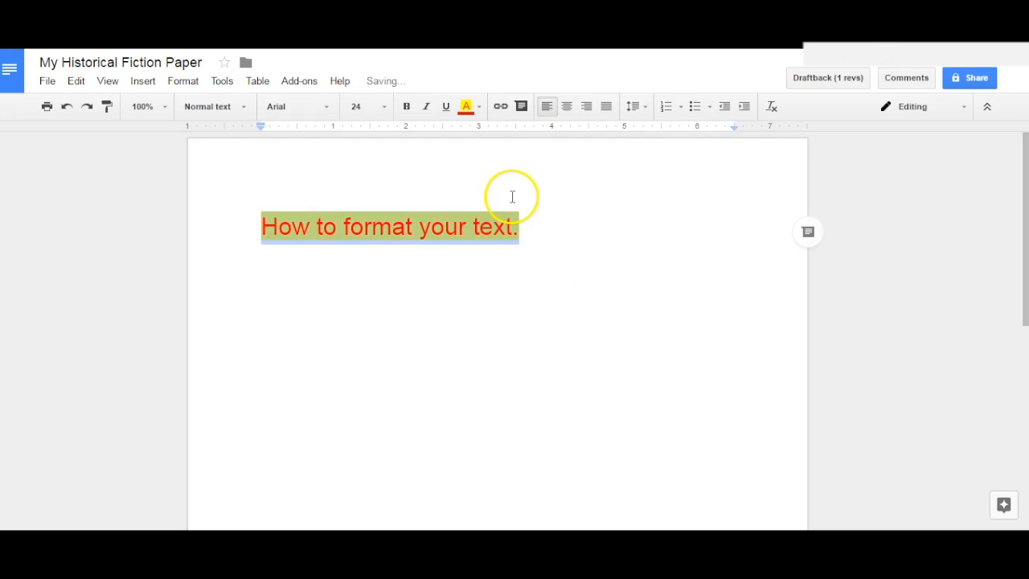
click(591, 253)
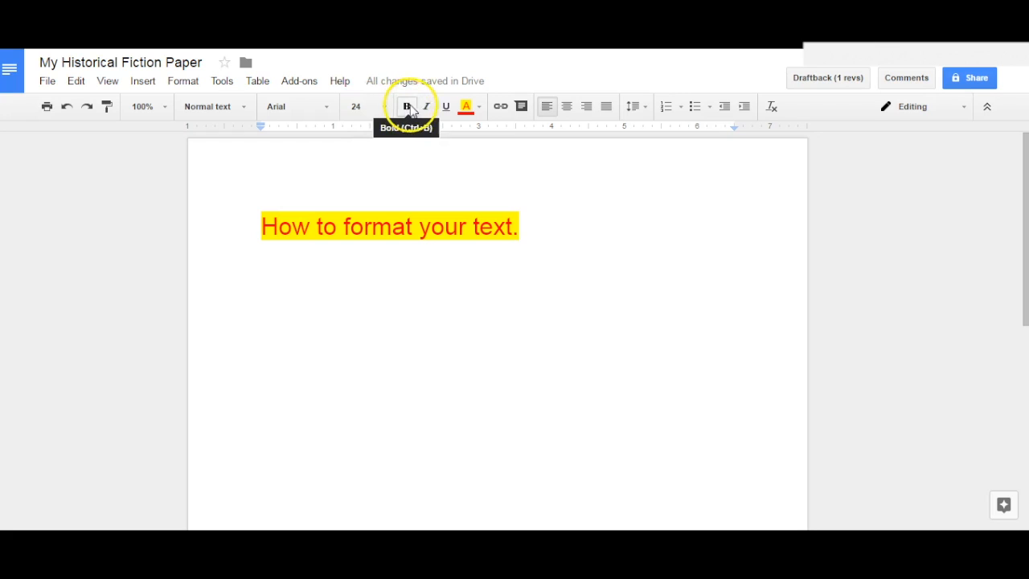
click(446, 109)
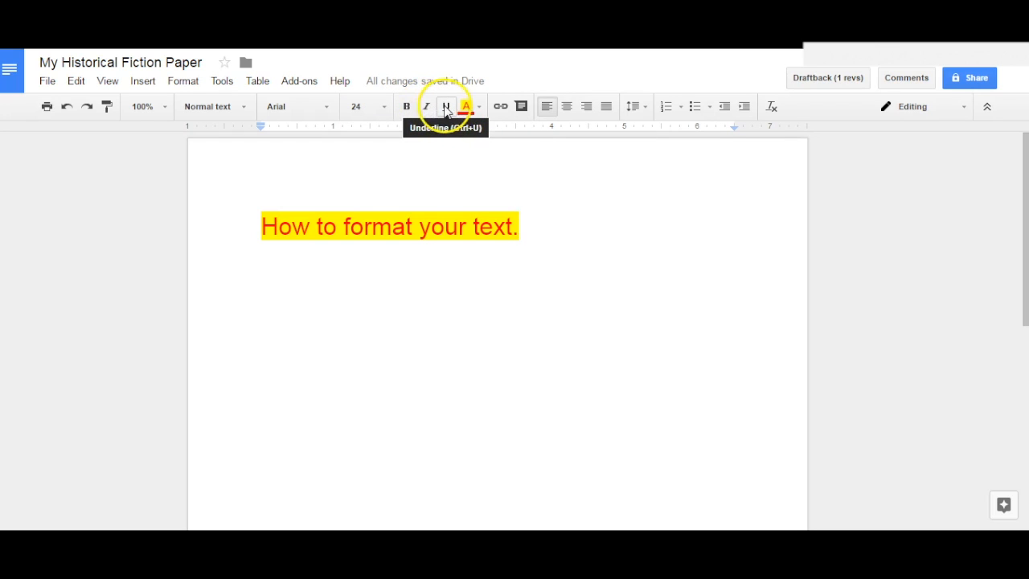
click(467, 110)
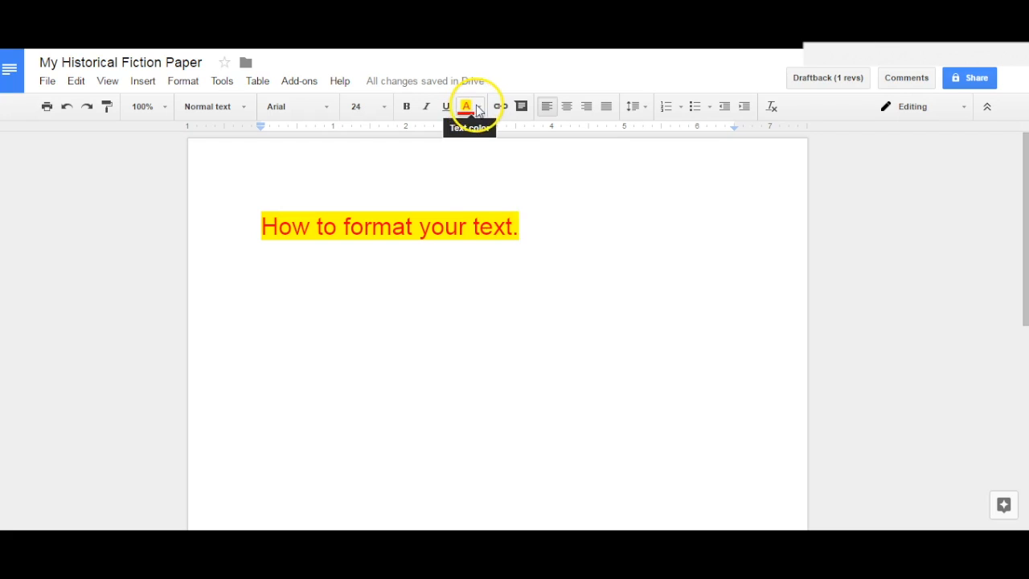
click(472, 111)
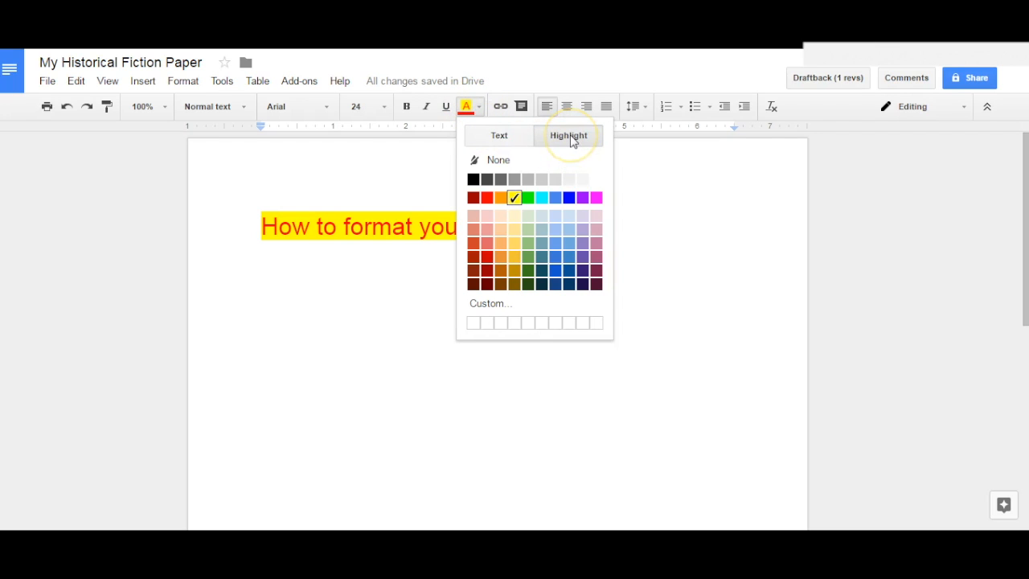